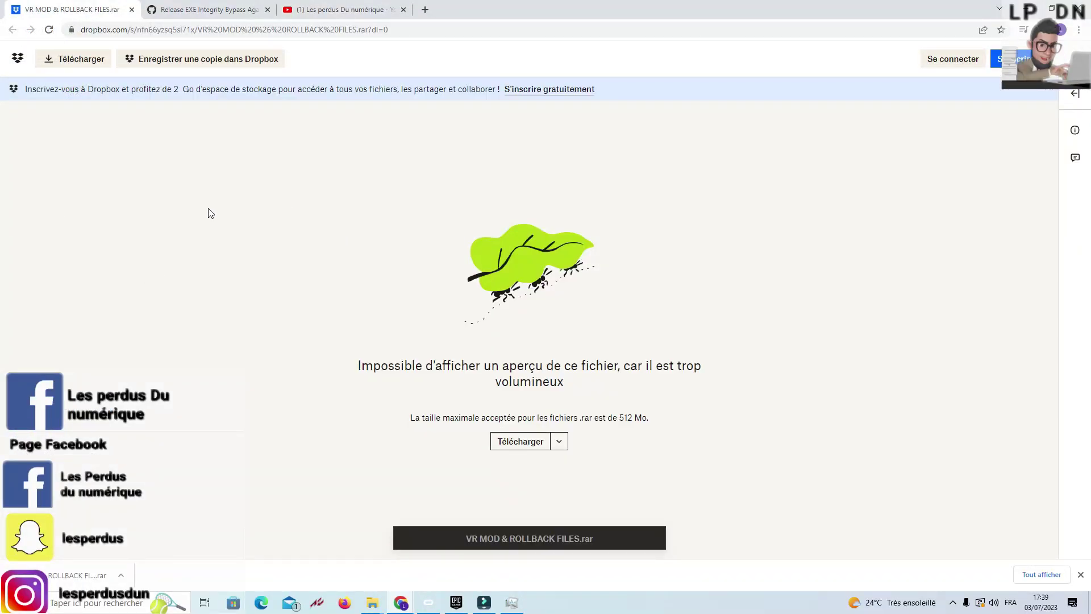
Download VR MOD & ROLLBACK FILES.rar from Dropbox and ExeIntegrityBypassAgainstRGL-v1.0.zip from the GitHub release page
left_click(193, 10)
left_click(82, 9)
left_click(513, 443)
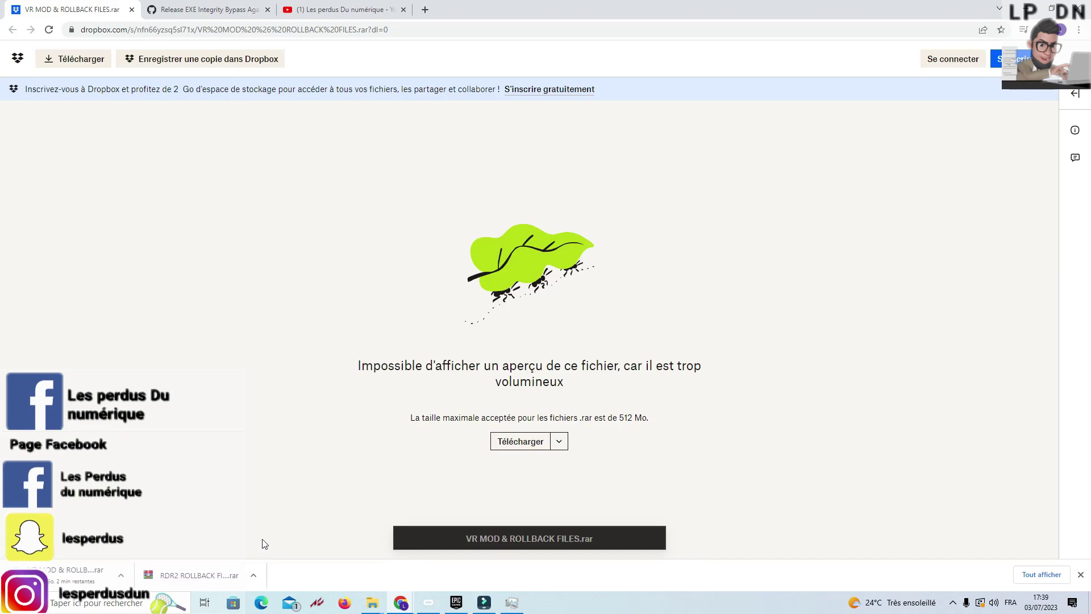
left_click(191, 12)
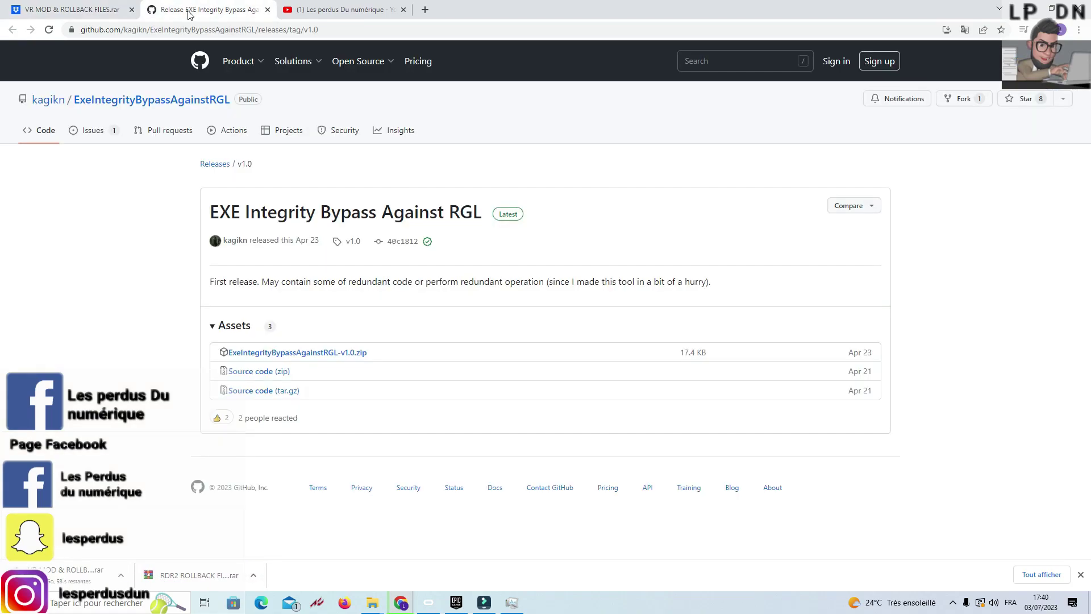
left_click(278, 357)
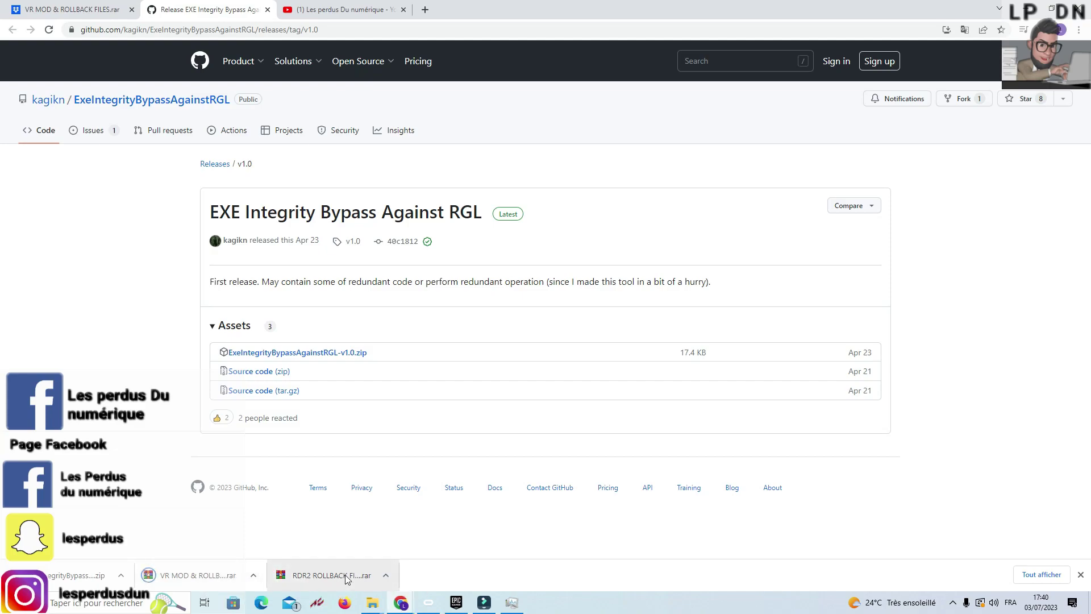
Place the downloaded VR MOD & ROLLBACK FILES and ExeIntegrityBypassAgainstRGL archives in the folder Nouveau dossier (13)
mouse_move(369, 604)
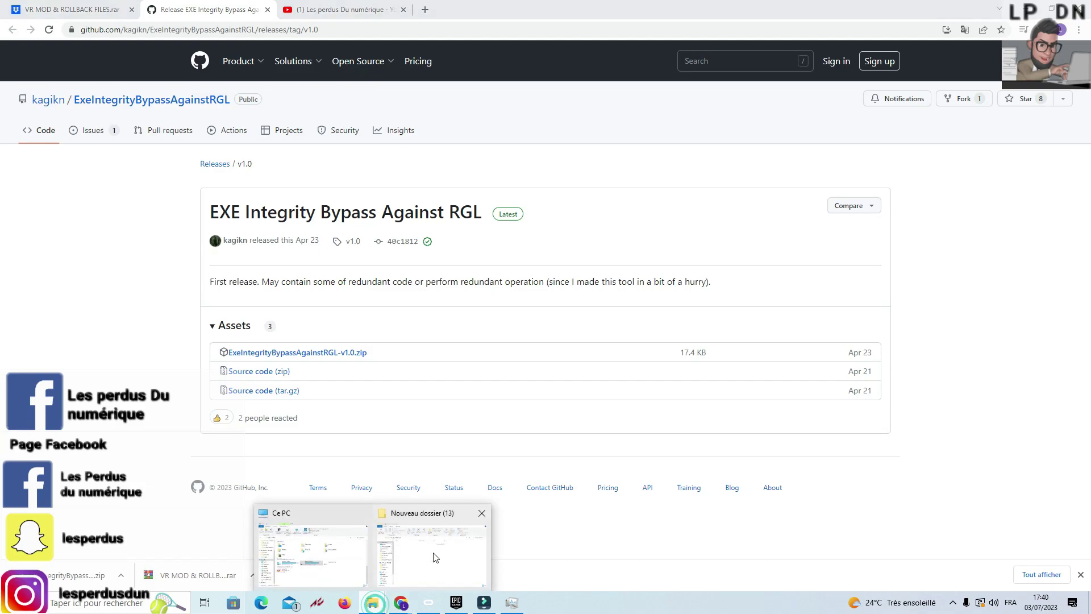
left_click(432, 555)
left_click_drag(179, 575, 648, 306)
left_click_drag(85, 575, 614, 258)
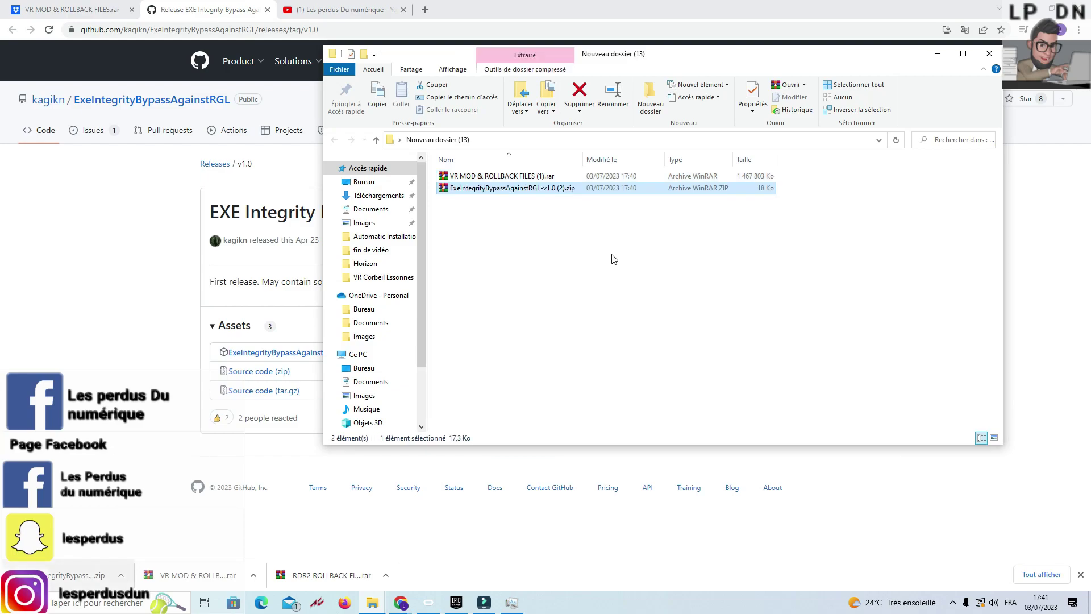
Extract VR MOD & ROLLBACK FILES (1).rar directly into its current folder
right_click(503, 180)
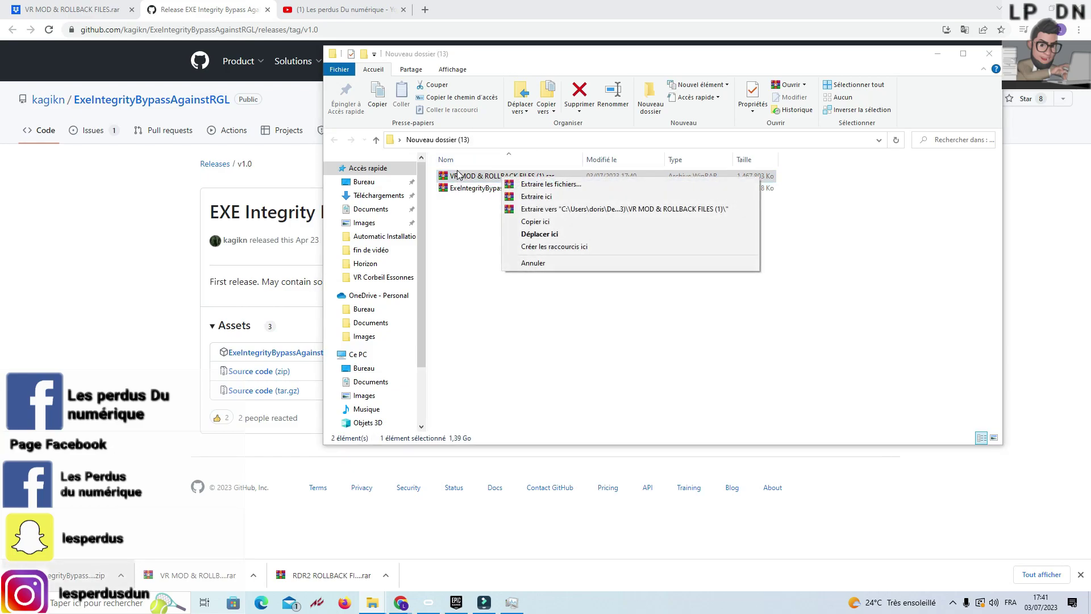
left_click(458, 177)
right_click(457, 177)
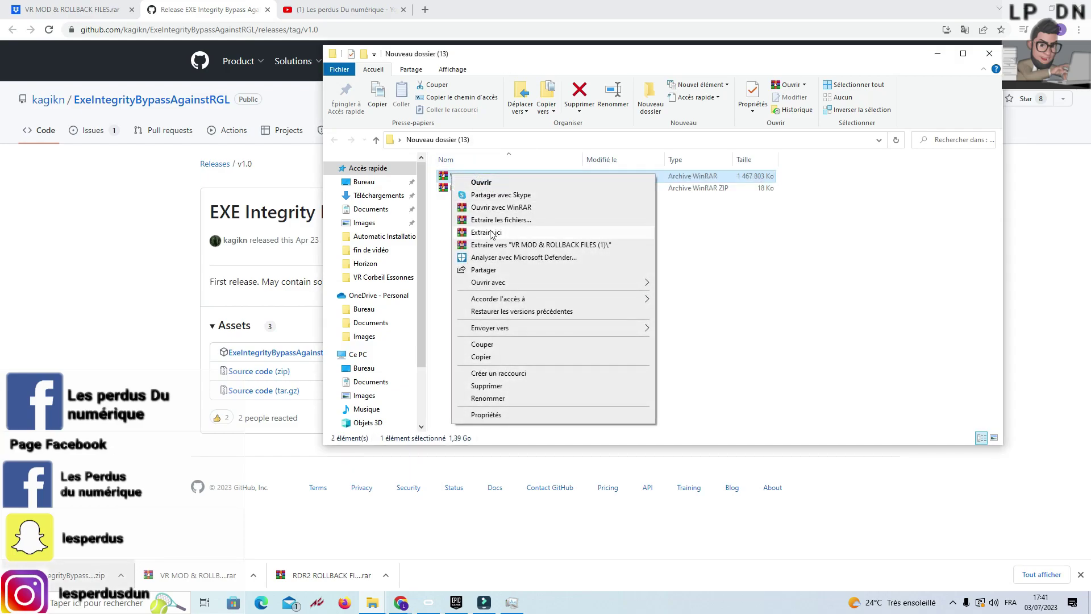
left_click(490, 232)
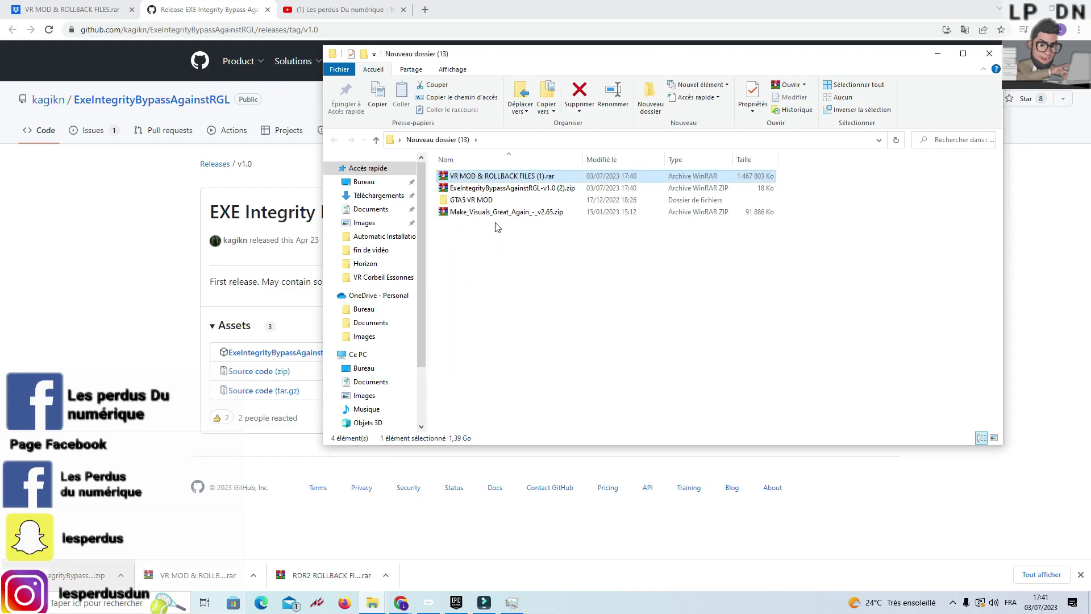
Extract GTA V 1.0.2612.1 (STEAM).rar inside the GTA5 VR MOD folder and open the extracted folder
double_click(475, 176)
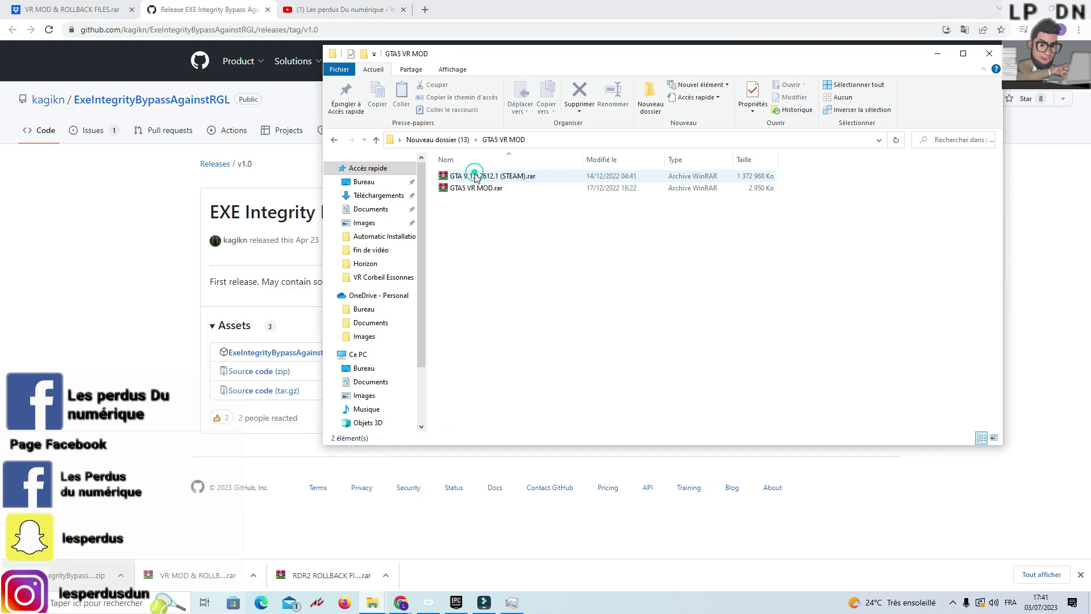
right_click(491, 181)
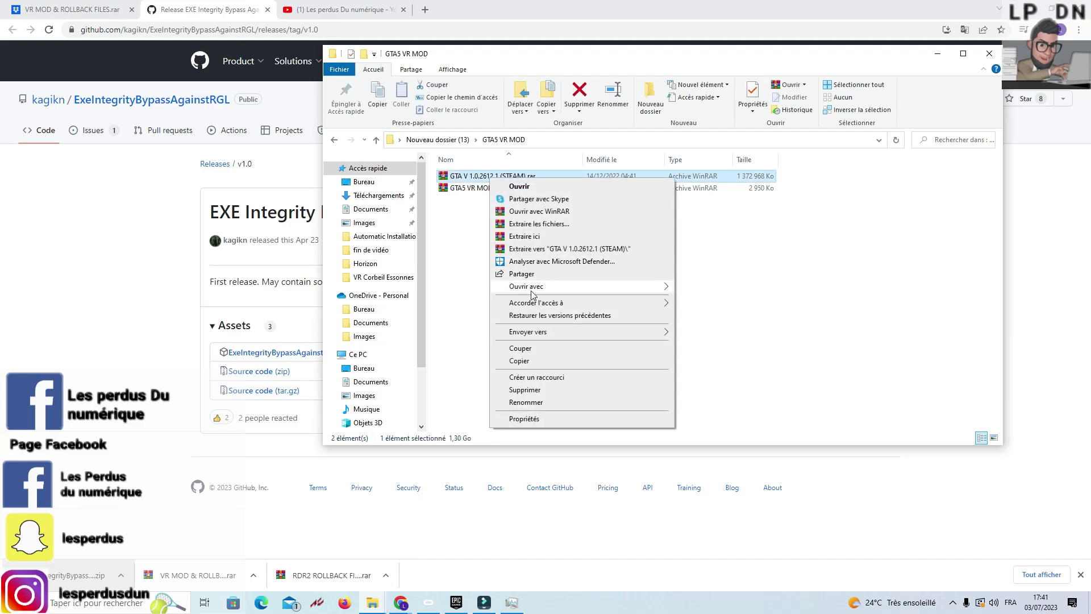
left_click(556, 237)
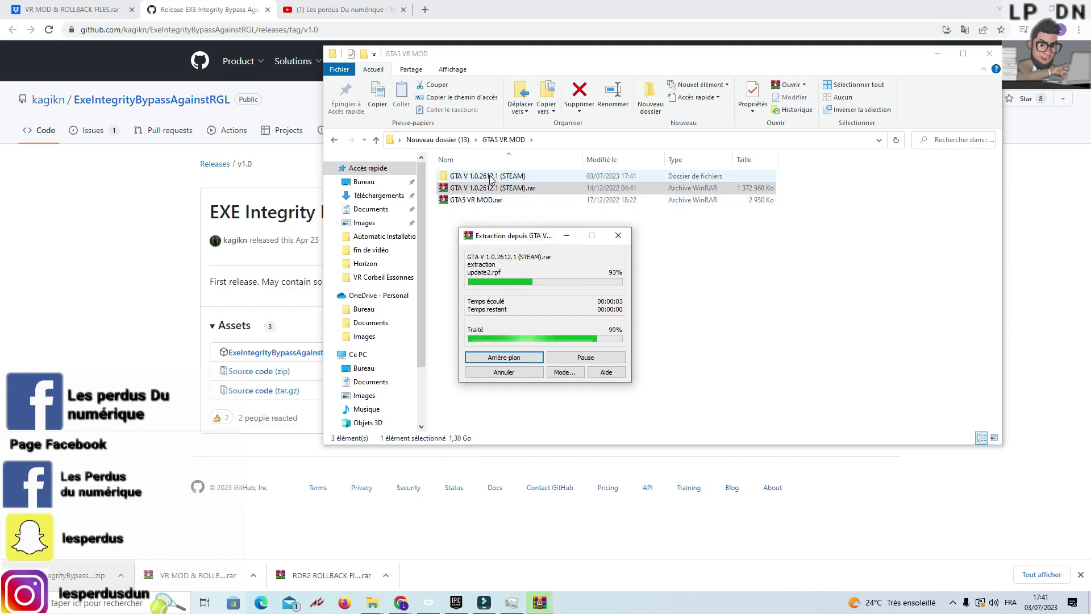
double_click(491, 178)
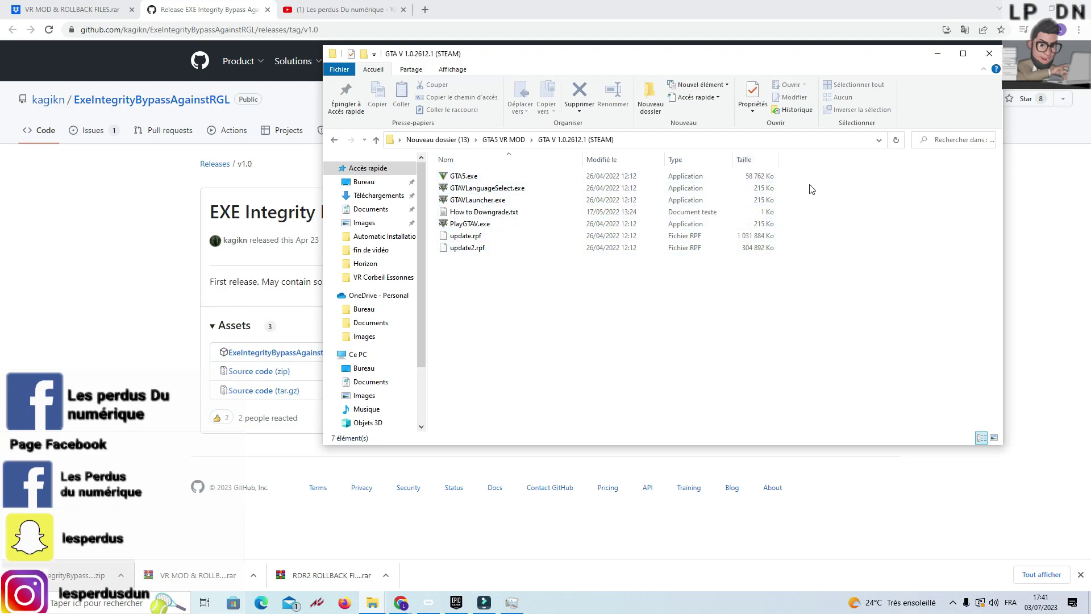
Delete How to Downgrade.txt from the extracted GTA V 1.0.2612.1 (STEAM) folder
left_click_drag(796, 177, 764, 227)
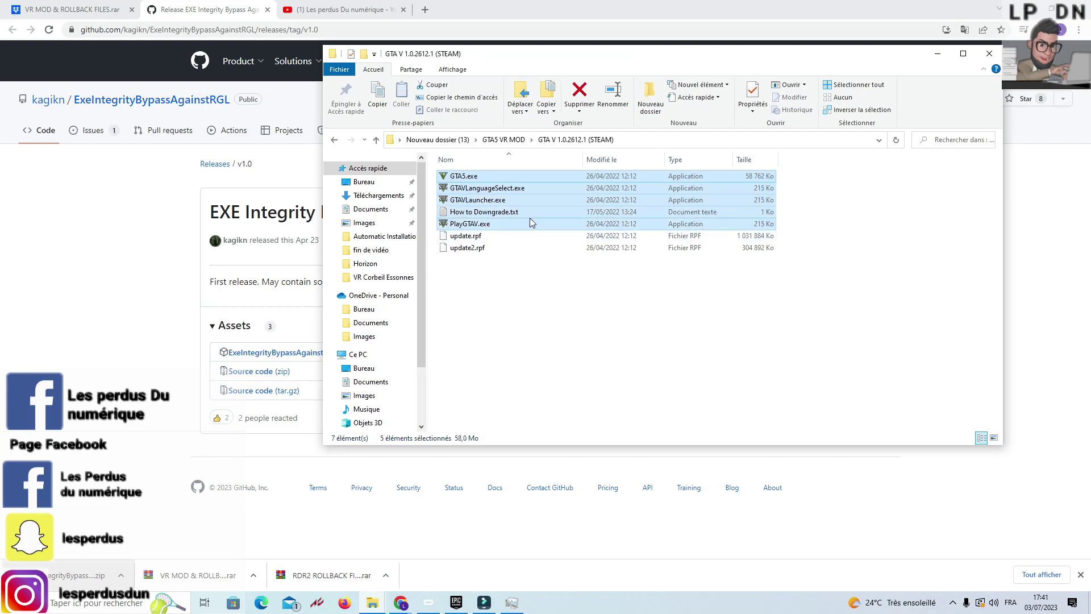
left_click(545, 284)
left_click(500, 218)
key("Delete")
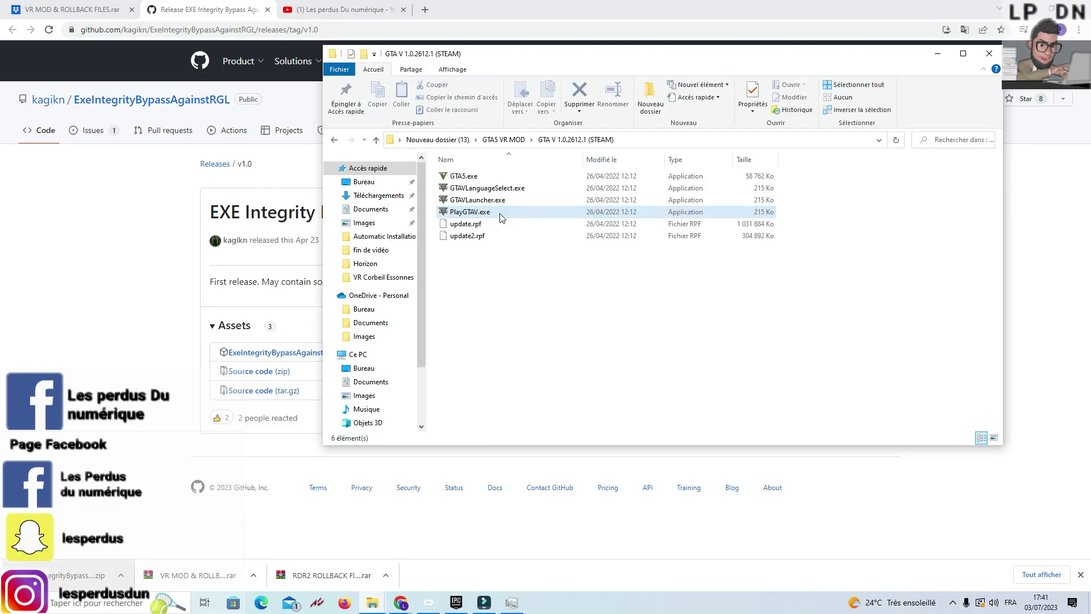
Switch to Steam and open the Grand Theft Auto V page in the game library
left_click(102, 602)
left_click(423, 165)
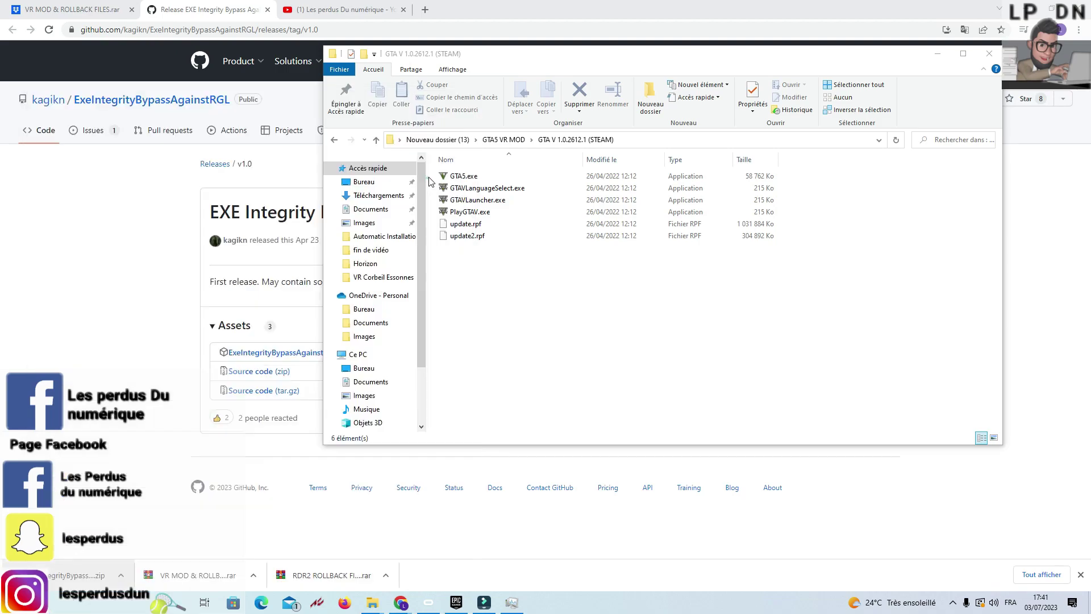
left_click(112, 29)
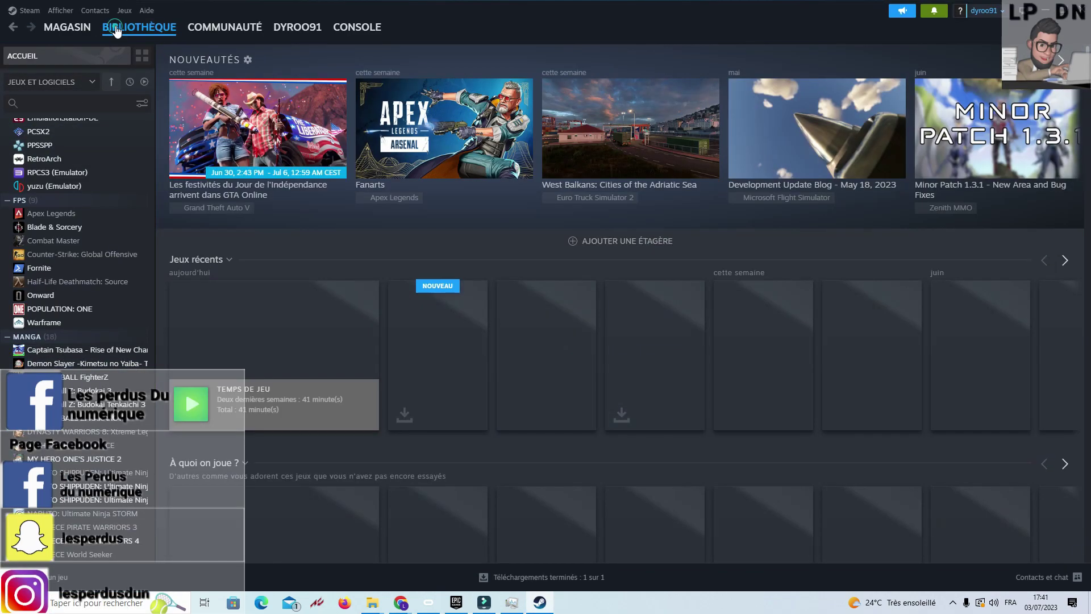
left_click(538, 355)
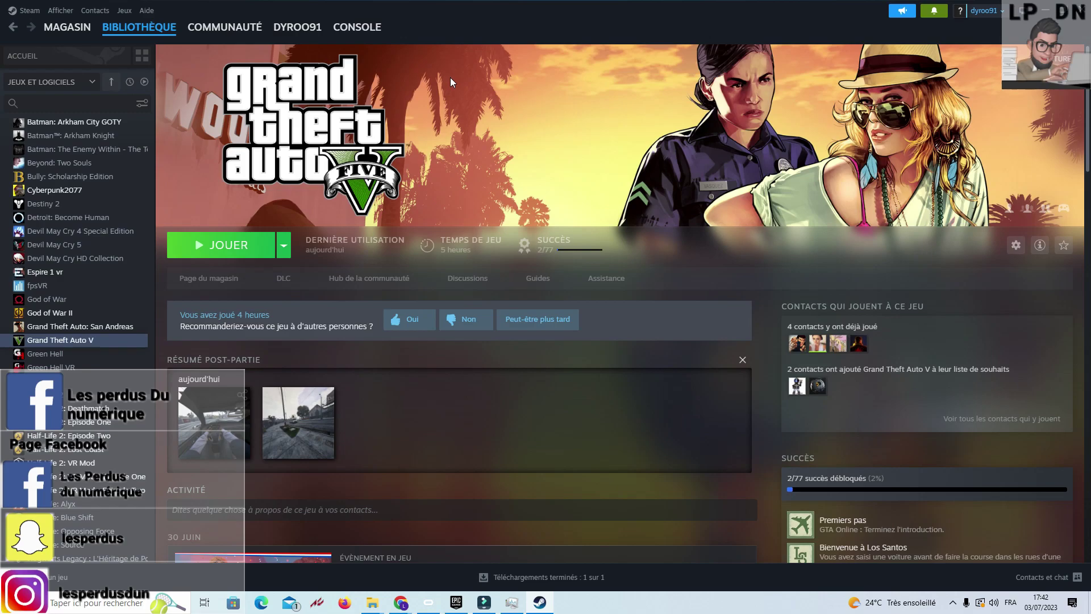
Browse Grand Theft Auto V's local files from Steam and arrange the game folder side by side with the GTA V 1.0.2612.1 (STEAM) folder
left_click(1016, 252)
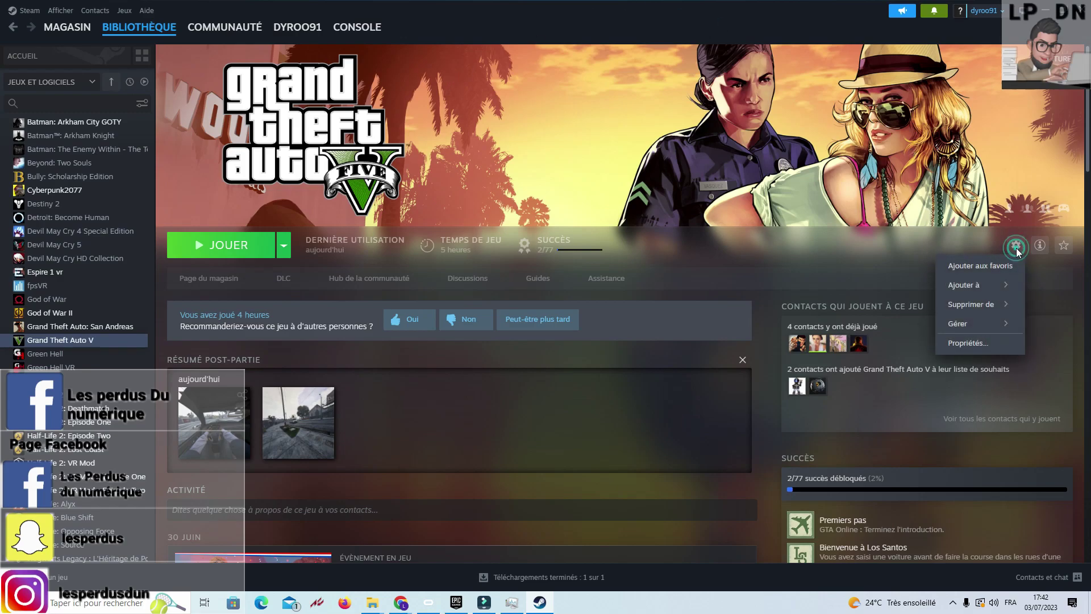
mouse_move(994, 325)
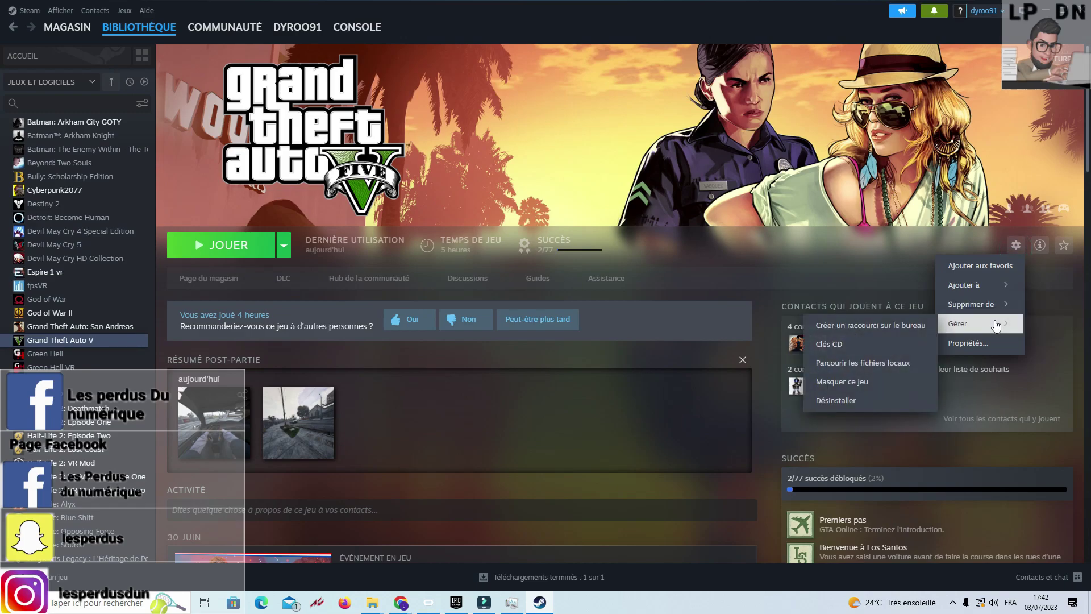
left_click(908, 362)
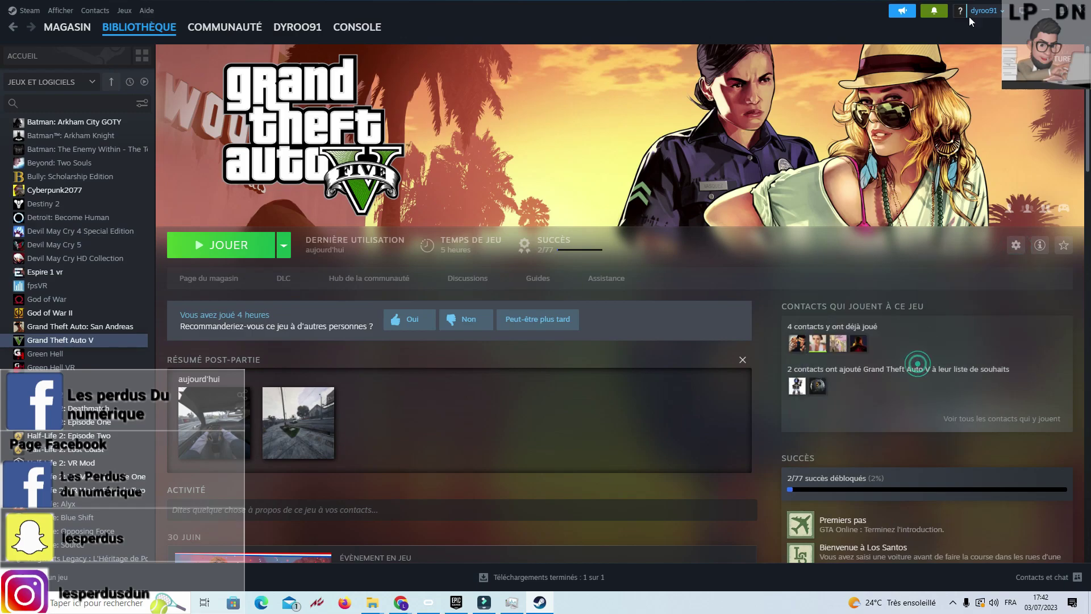
left_click(1044, 11)
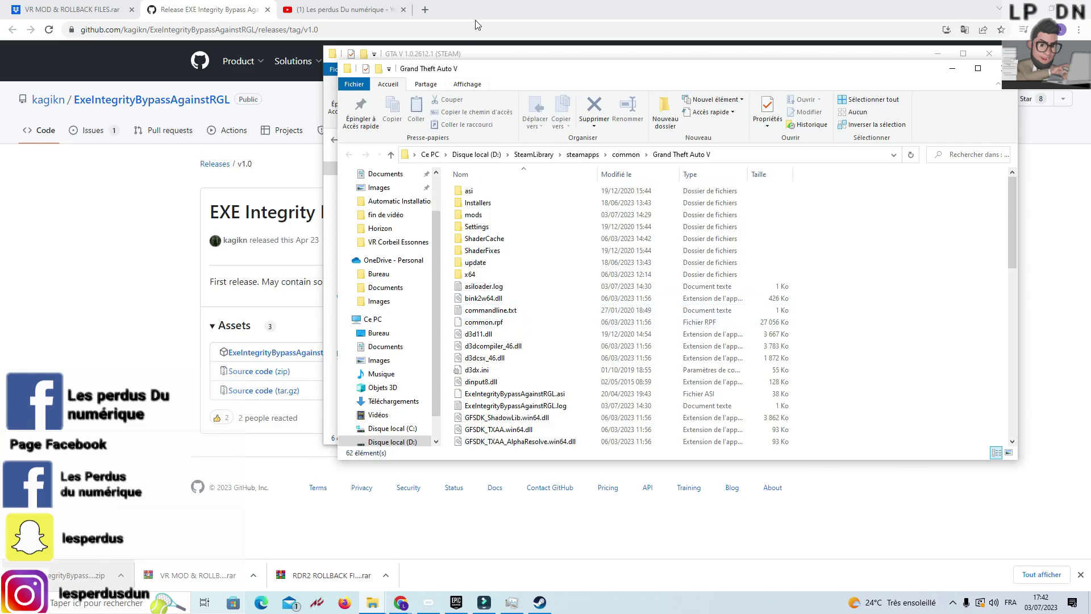
left_click_drag(544, 80, 0, 80)
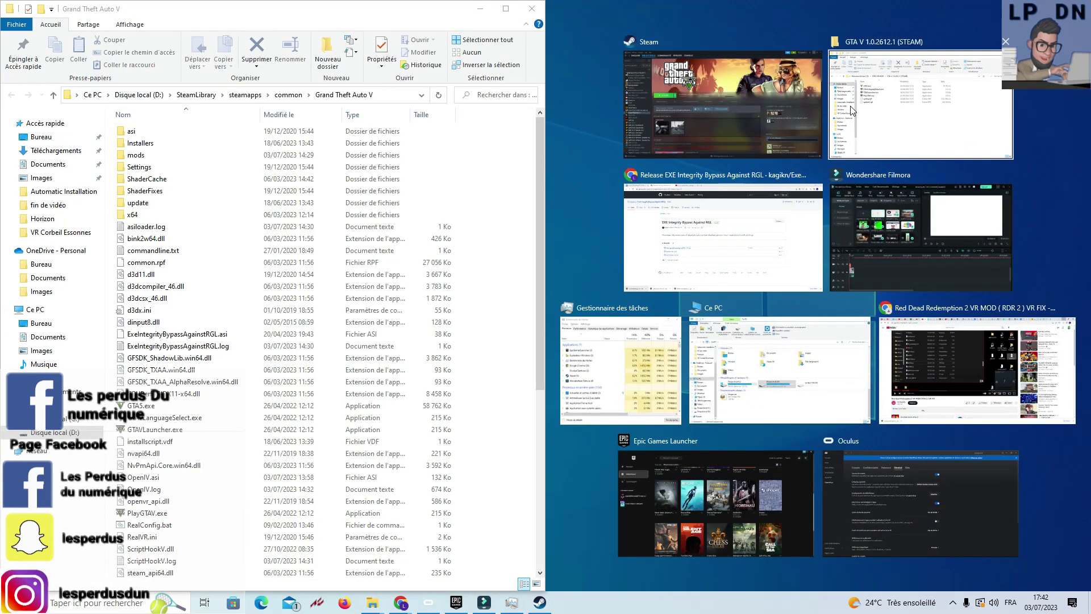
left_click(879, 110)
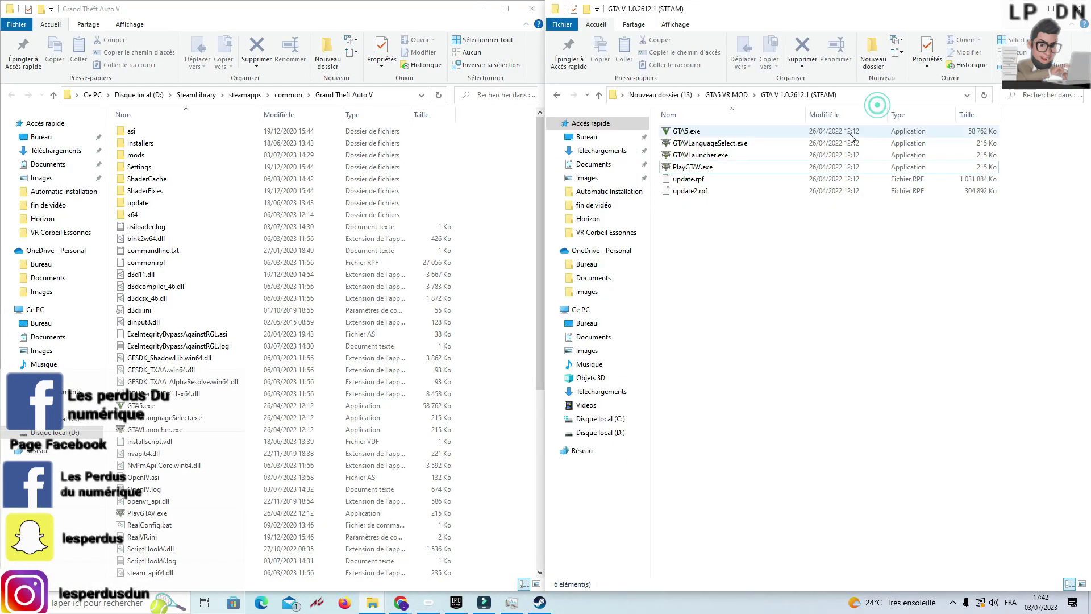
Select GTA5.exe, GTAVLanguageSelect.exe, GTAVLauncher.exe and PlayGTAV.exe in the GTA V 1.0.2612.1 (STEAM) folder
left_click_drag(1004, 136, 965, 172)
scroll(395, 290, "down", 2)
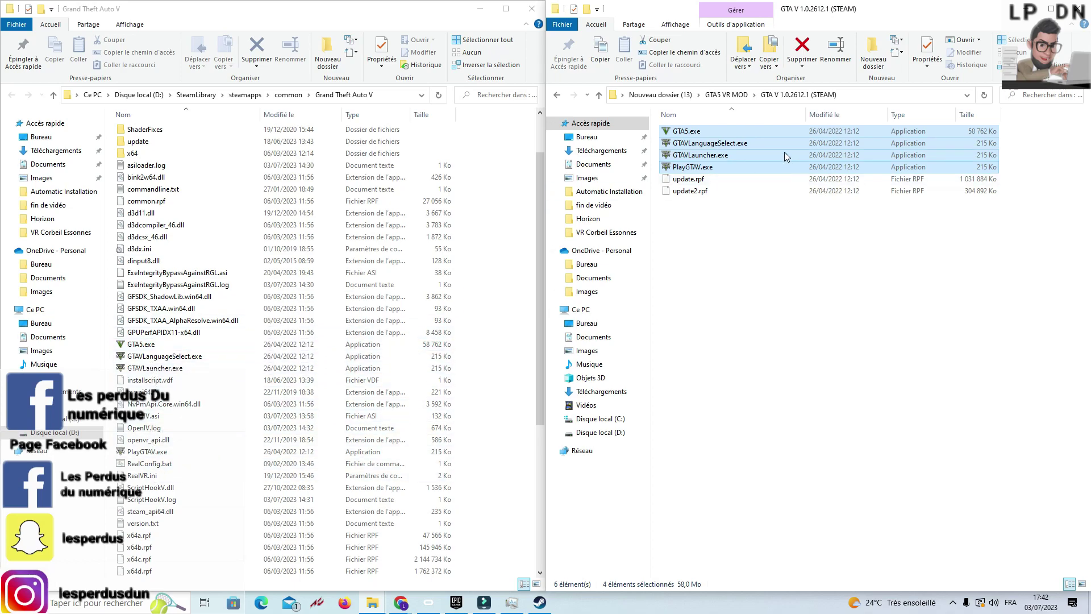
left_click_drag(781, 144, 749, 148)
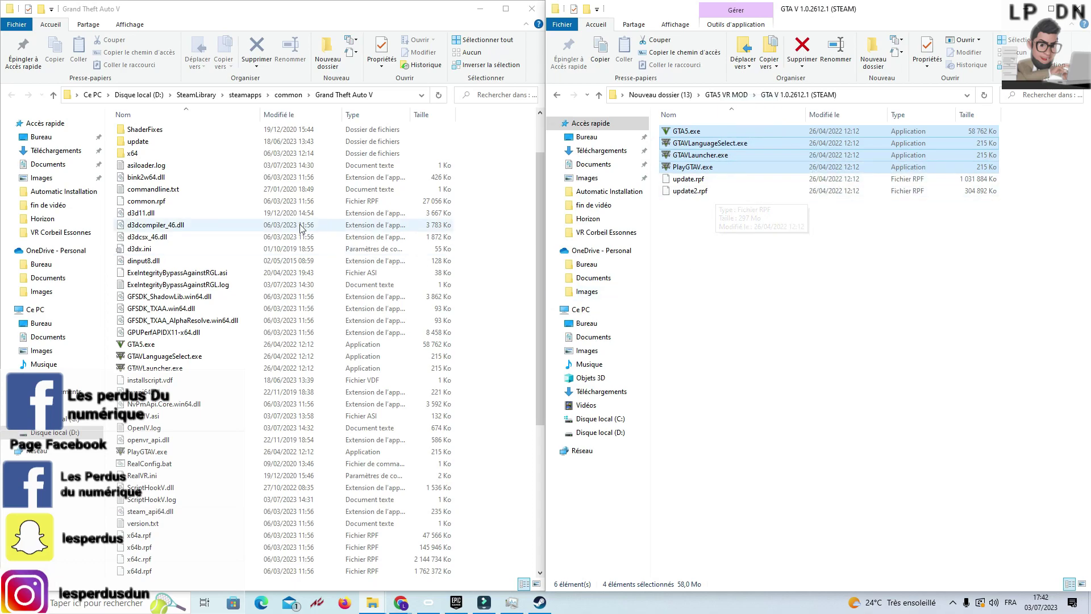
Open the game's update folder, select update.rpf and update2.rpf in the rollback folder, and return to the main game folder
left_click(165, 148)
double_click(164, 142)
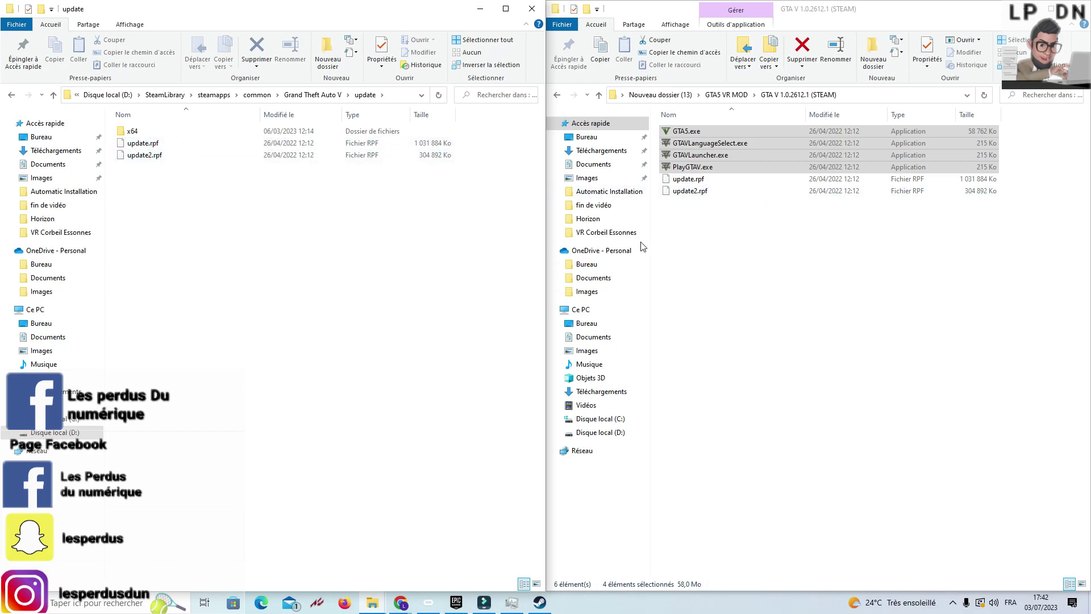
left_click(709, 247)
mouse_move(709, 248)
left_mouse_down()
mouse_move(706, 183)
mouse_move(451, 274)
mouse_move(712, 248)
left_mouse_up()
left_click(11, 95)
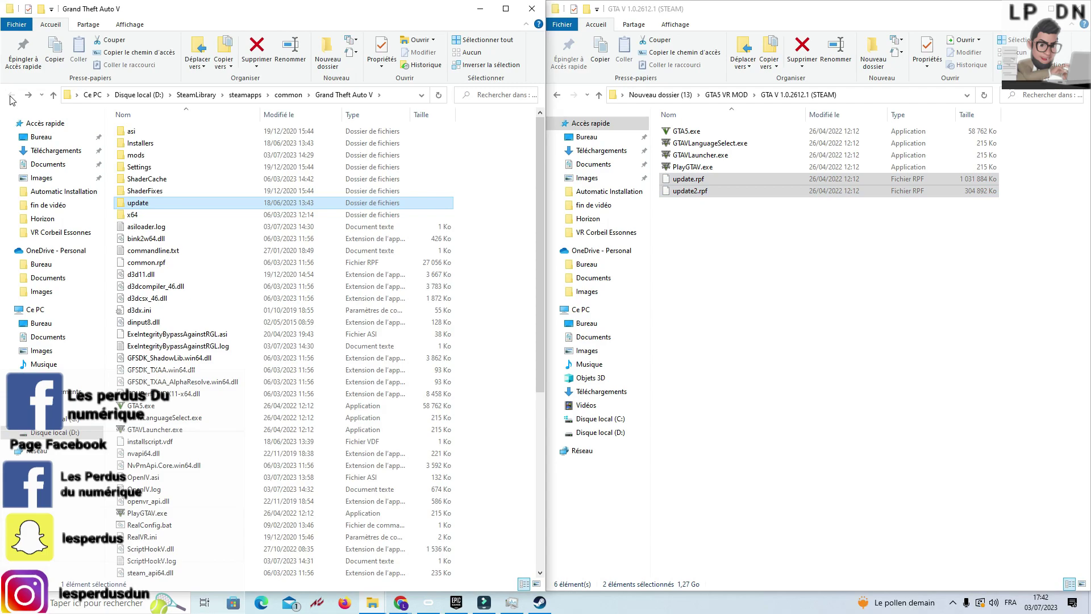
Copy GTA5 VR MOD.rar from the GTA5 VR MOD folder into the Grand Theft Auto V game folder
left_click(557, 95)
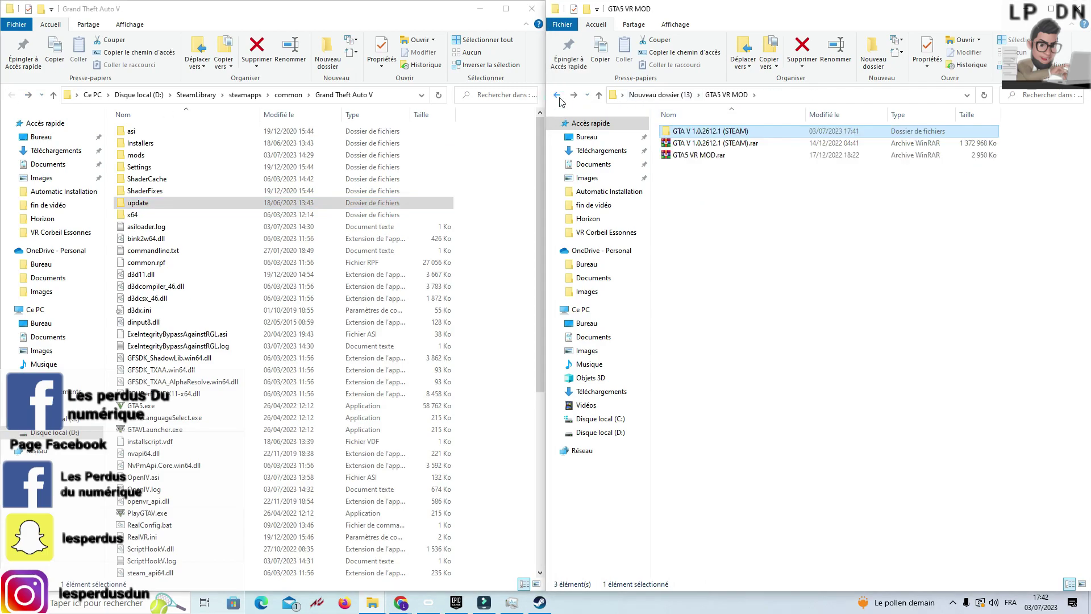
left_click(557, 95)
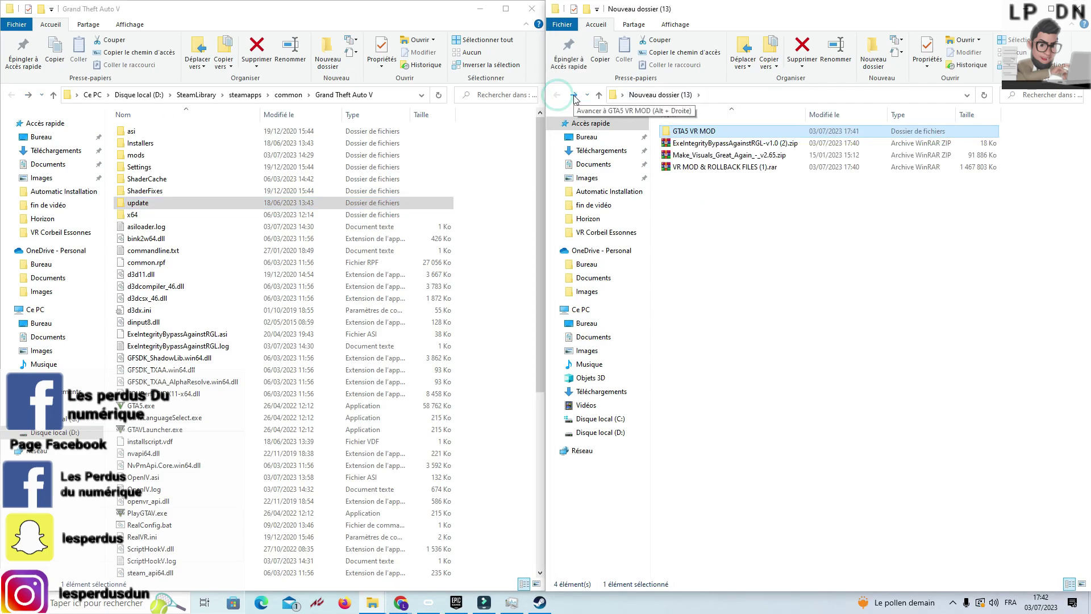
left_click(575, 95)
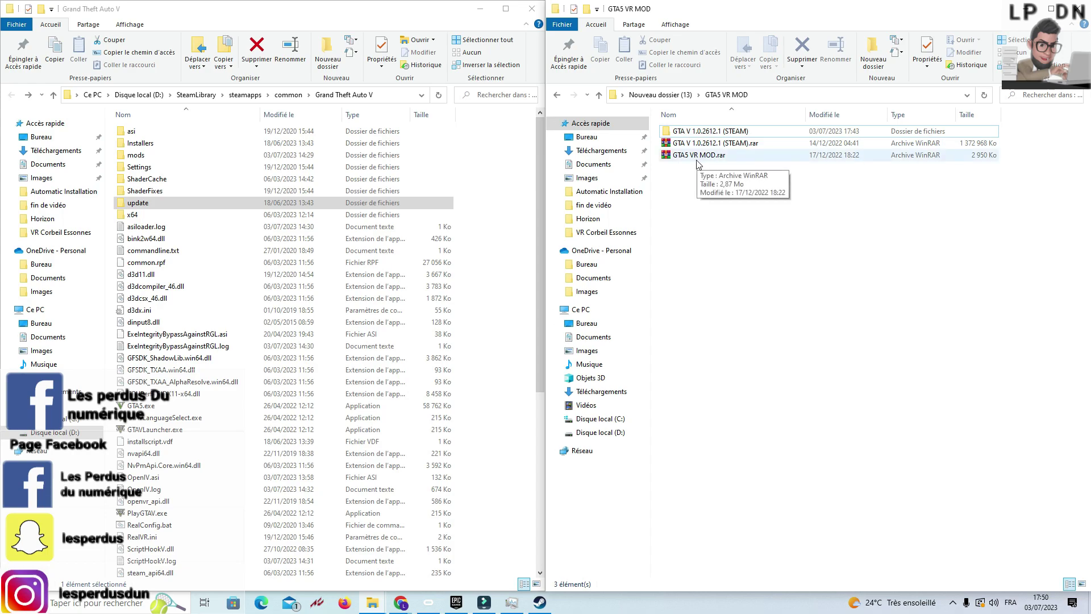
left_click_drag(698, 163, 467, 276)
mouse_move(471, 275)
left_mouse_down()
mouse_move(479, 299)
mouse_move(478, 284)
left_mouse_up()
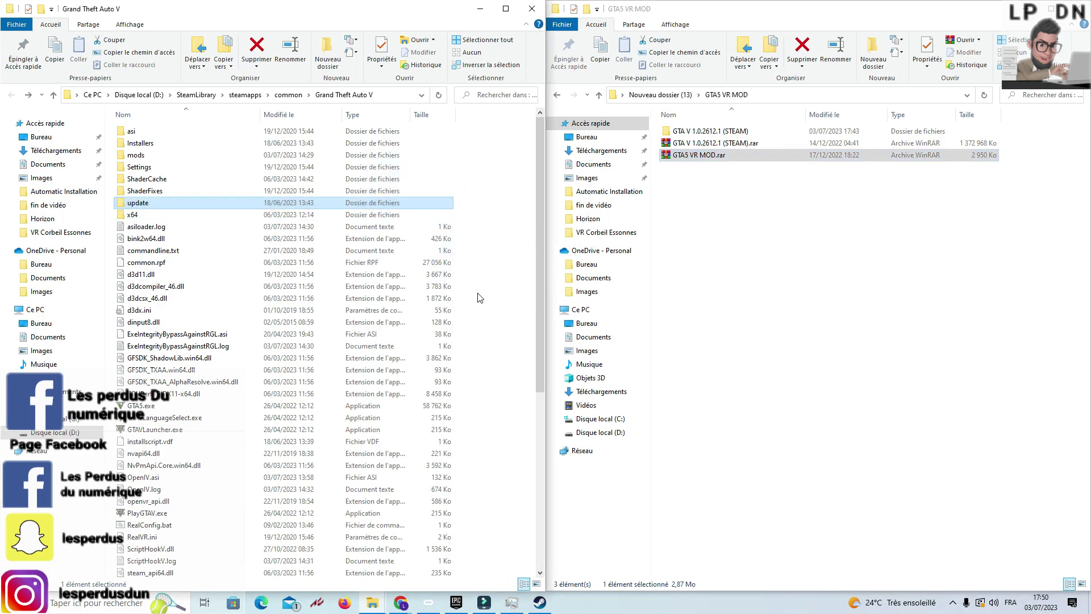
Extract GTA5 VR MOD.rar directly in the Grand Theft Auto V folder, replacing all existing files
scroll(477, 239, "down", 8)
scroll(224, 374, "up", 5)
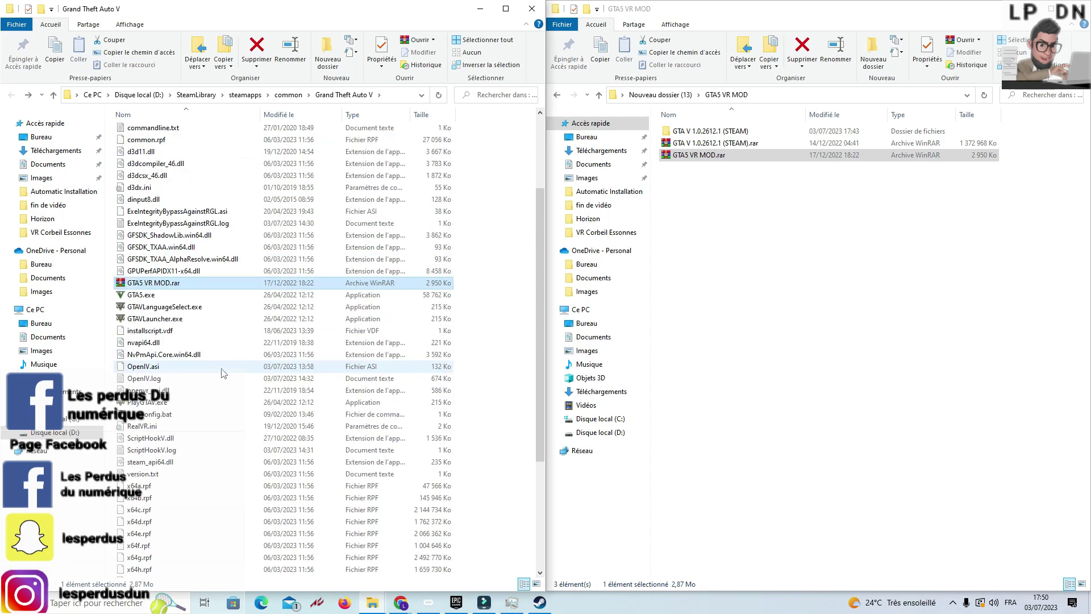
right_click(145, 288)
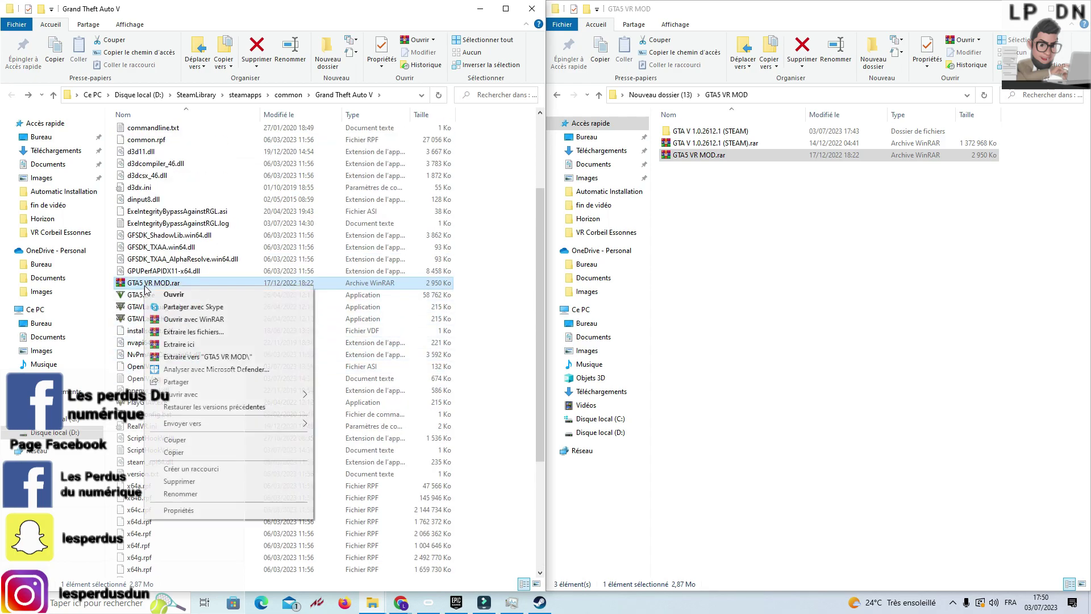
left_click(183, 345)
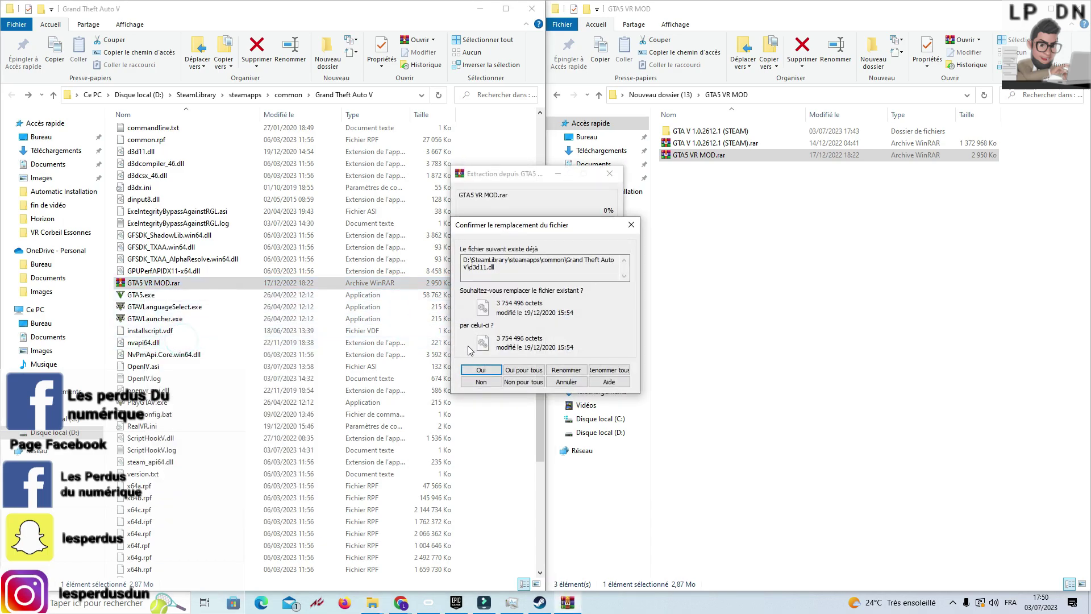
left_click(515, 373)
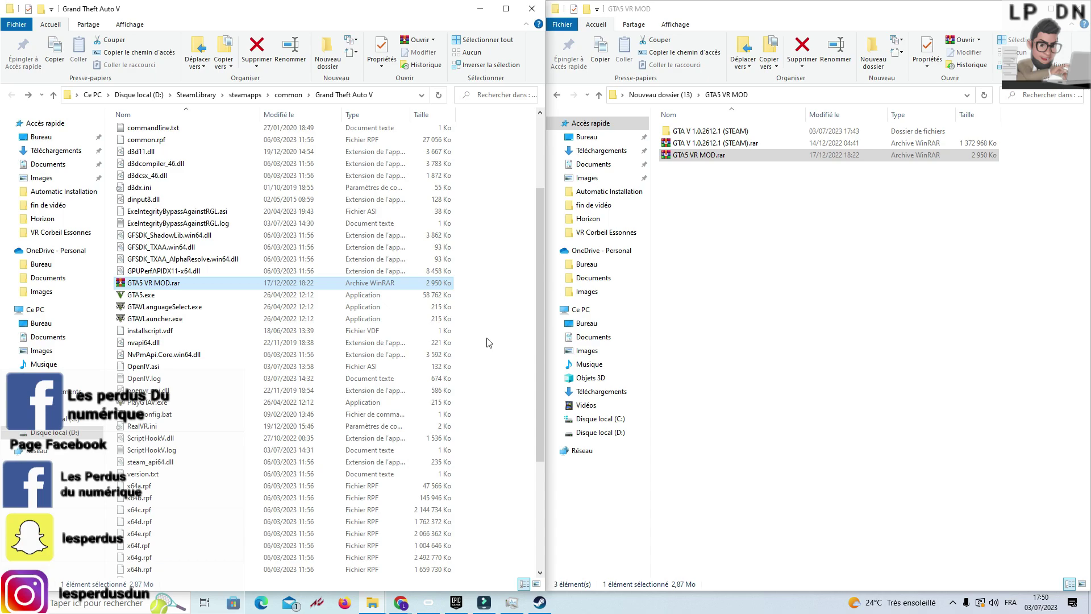
Run the config batch file in the Grand Theft Auto V folder and choose the High (H) configuration
double_click(167, 415)
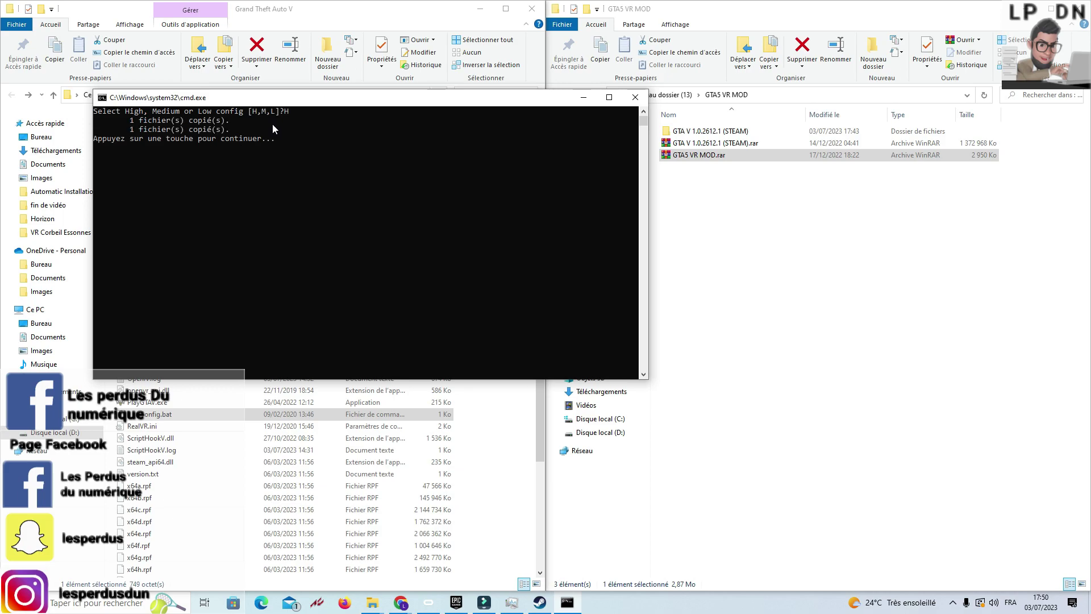
key("Return")
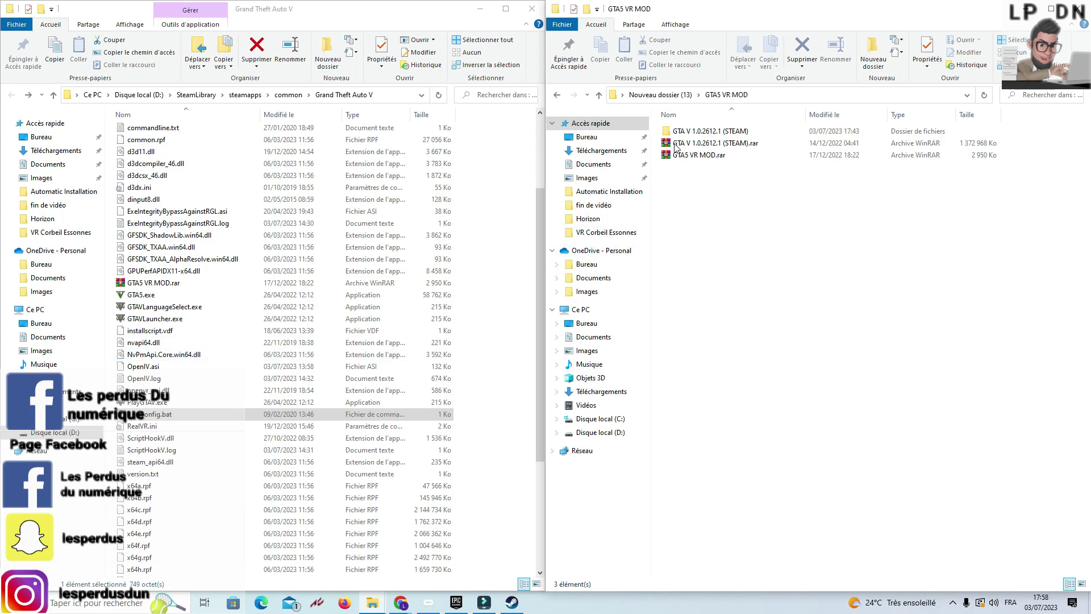
Extract ExeIntegrityBypassAgainstRGL-v1.0 (2).zip in Nouveau dossier (13) and copy ExeIntegrityBypassAgainstRGL.asi into the Grand Theft Auto V folder, replacing the existing file
left_click(557, 95)
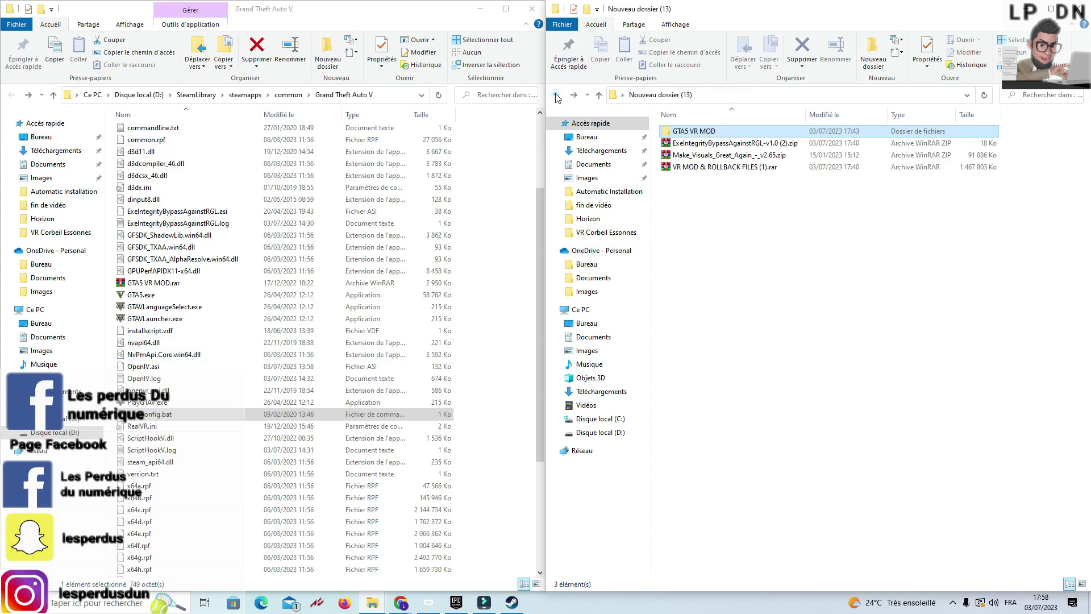
right_click(698, 144)
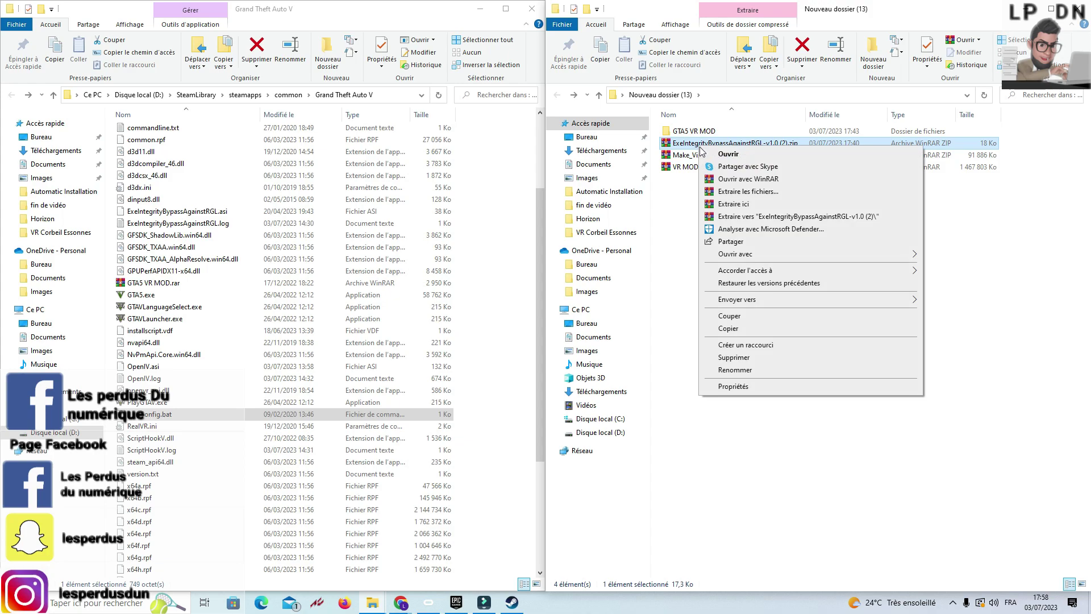
left_click(730, 204)
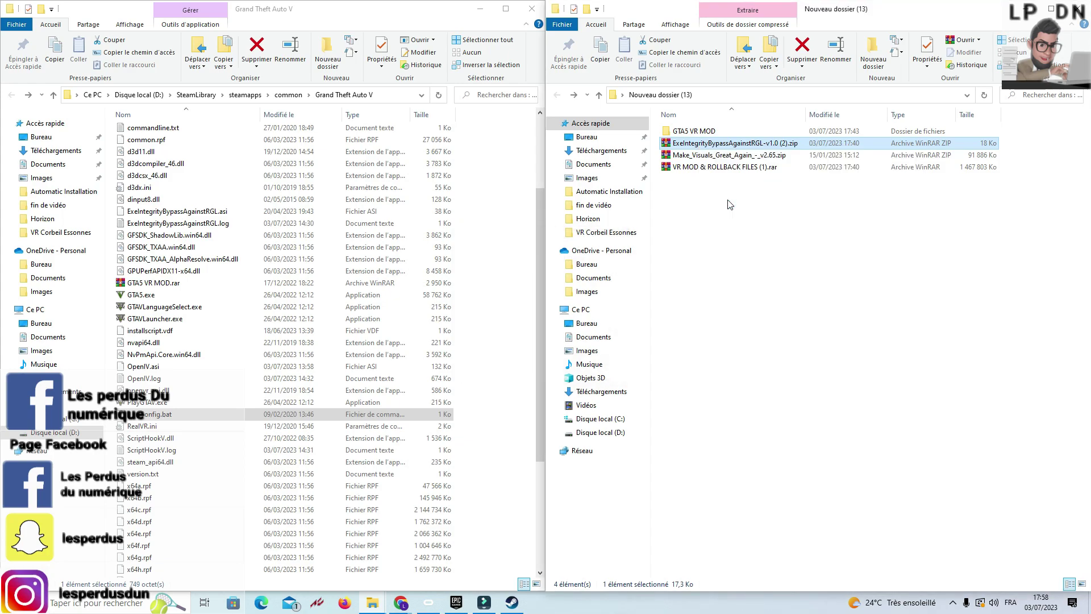
left_click_drag(705, 149, 485, 334)
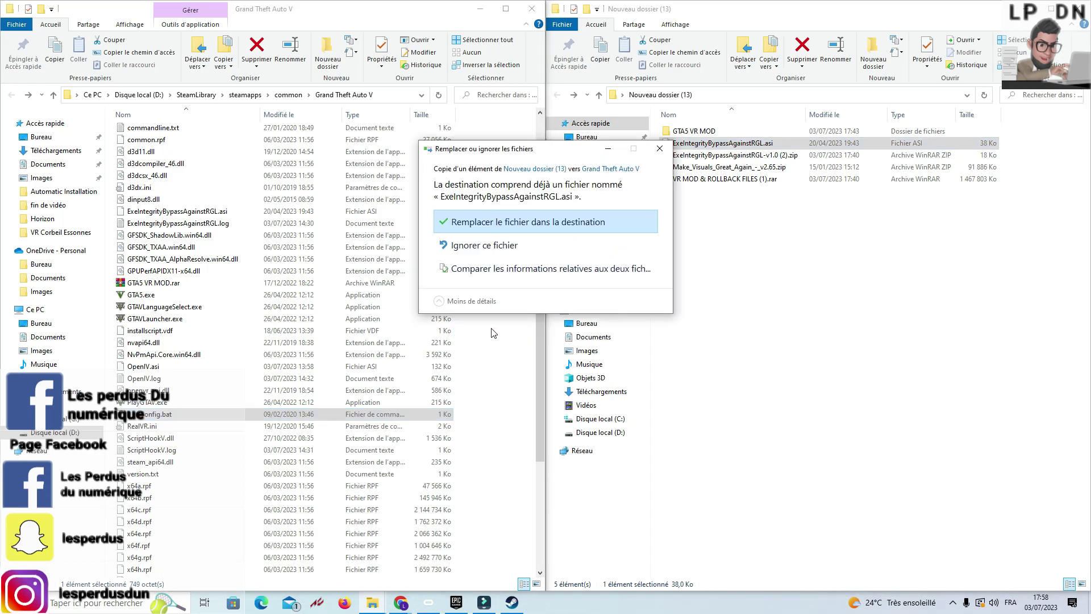
left_click(519, 228)
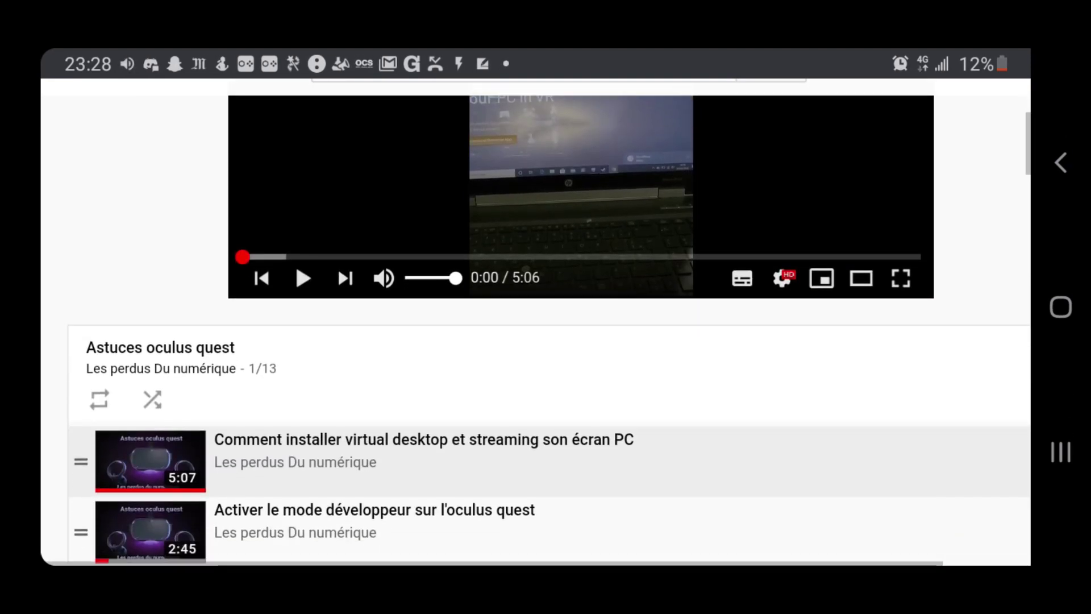
scroll(546, 375, "down", 4)
scroll(546, 398, "down", 3)
scroll(545, 398, "up", 4)
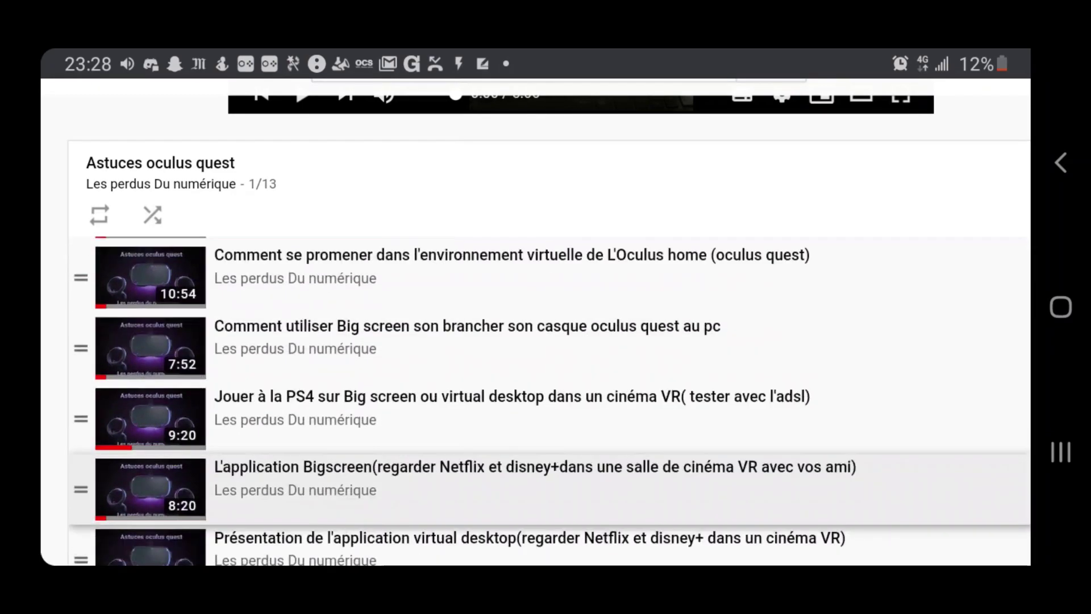